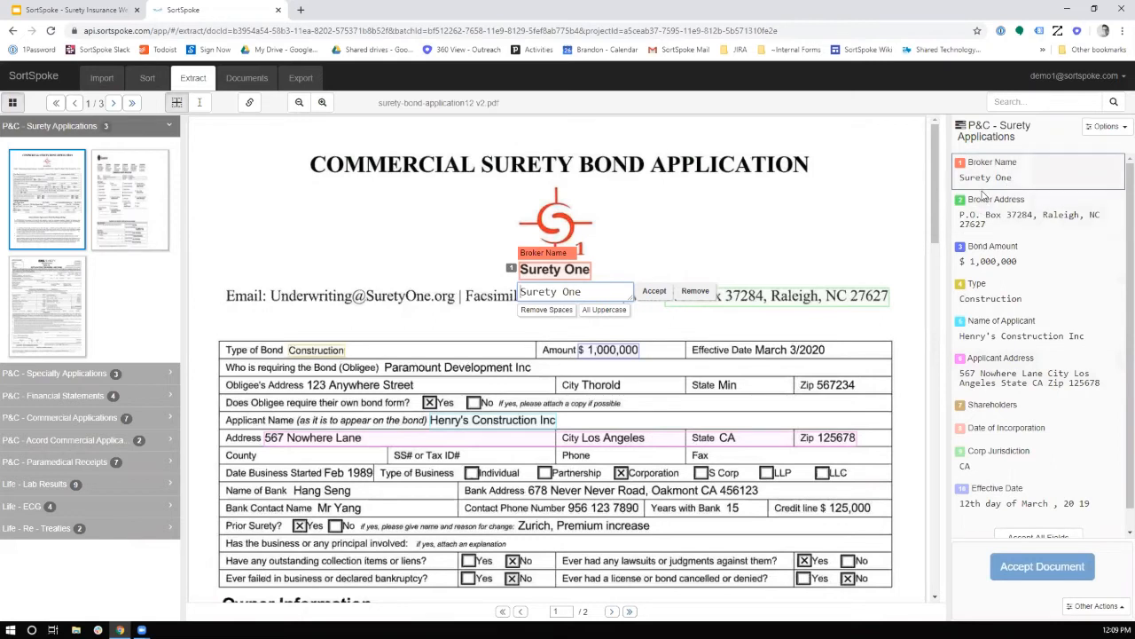
Check the extracted Broker Address, Bond Amount, Type, Name of Applicant and Applicant Address against the first surety bond application
left_click(1026, 213)
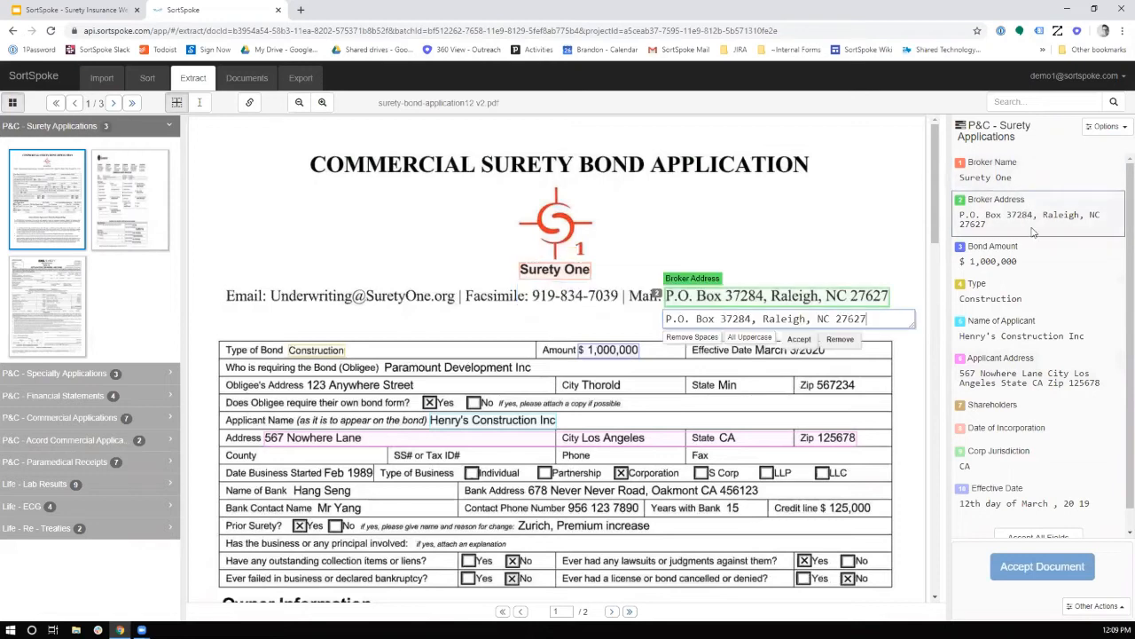
left_click(1016, 262)
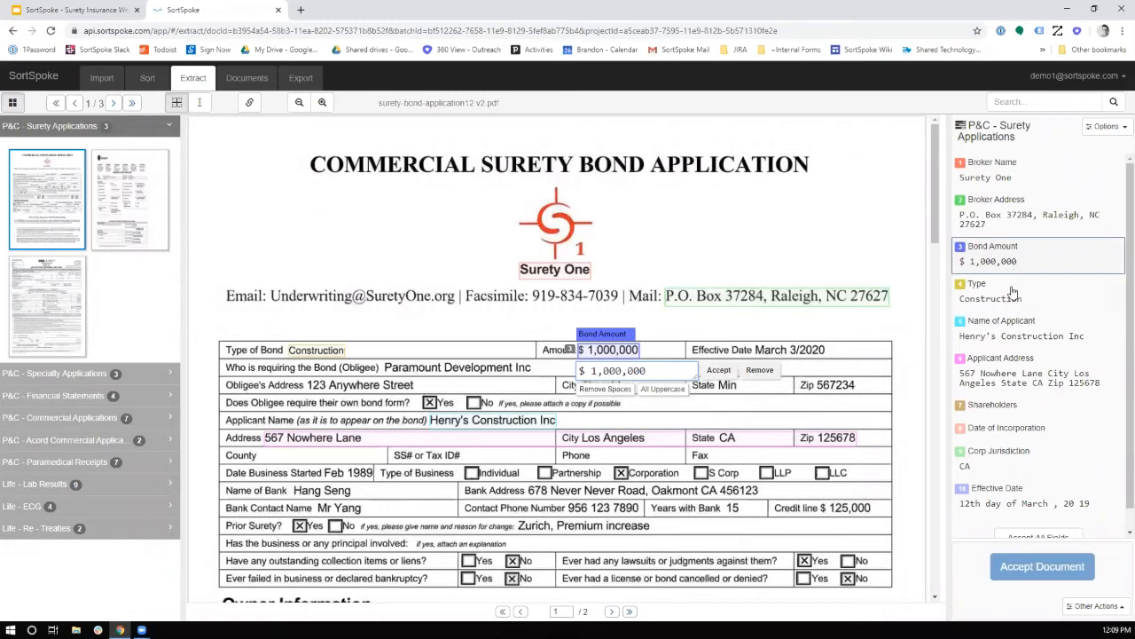
left_click(1013, 293)
left_click(1011, 334)
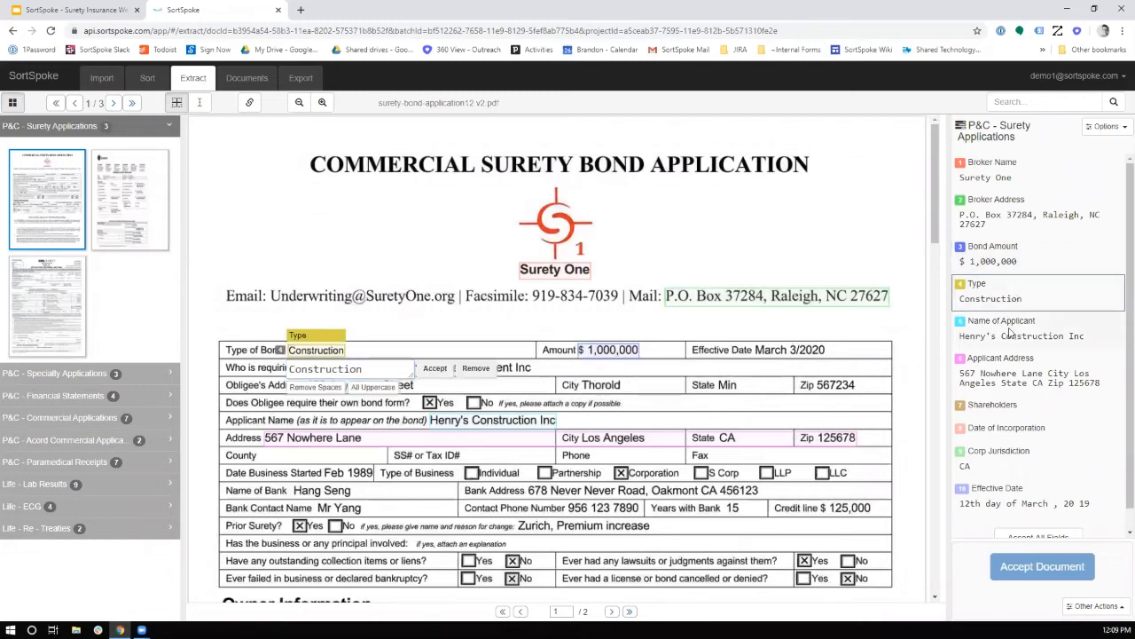
left_click(1003, 359)
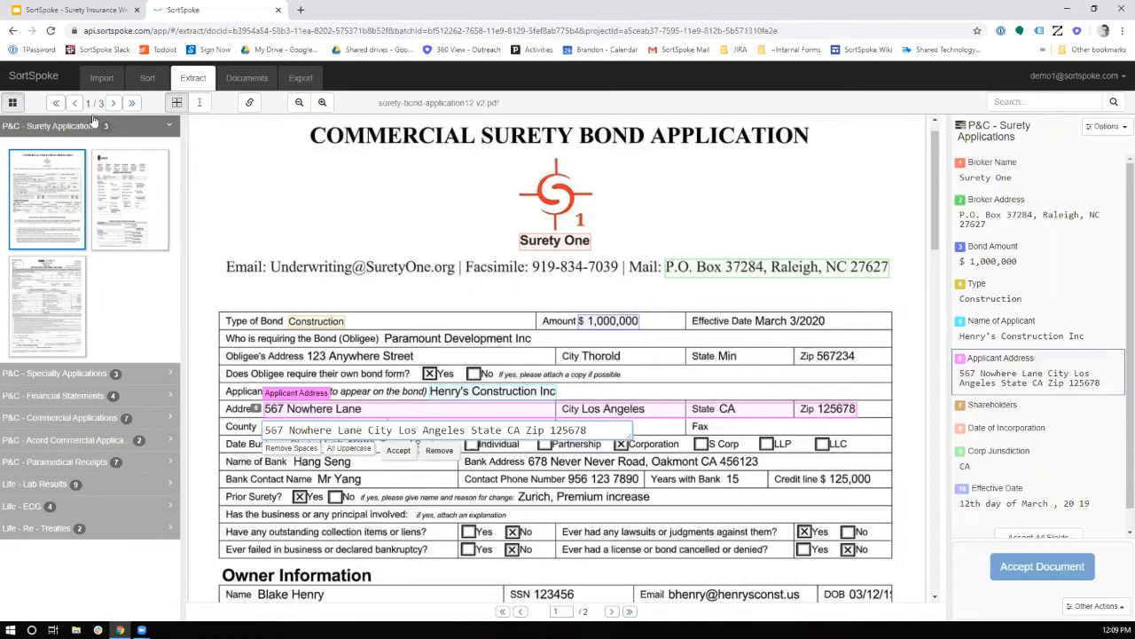
Check the broker address, applicant name and applicant address in the second surety application, and the Bond Amount in the third
left_click(119, 165)
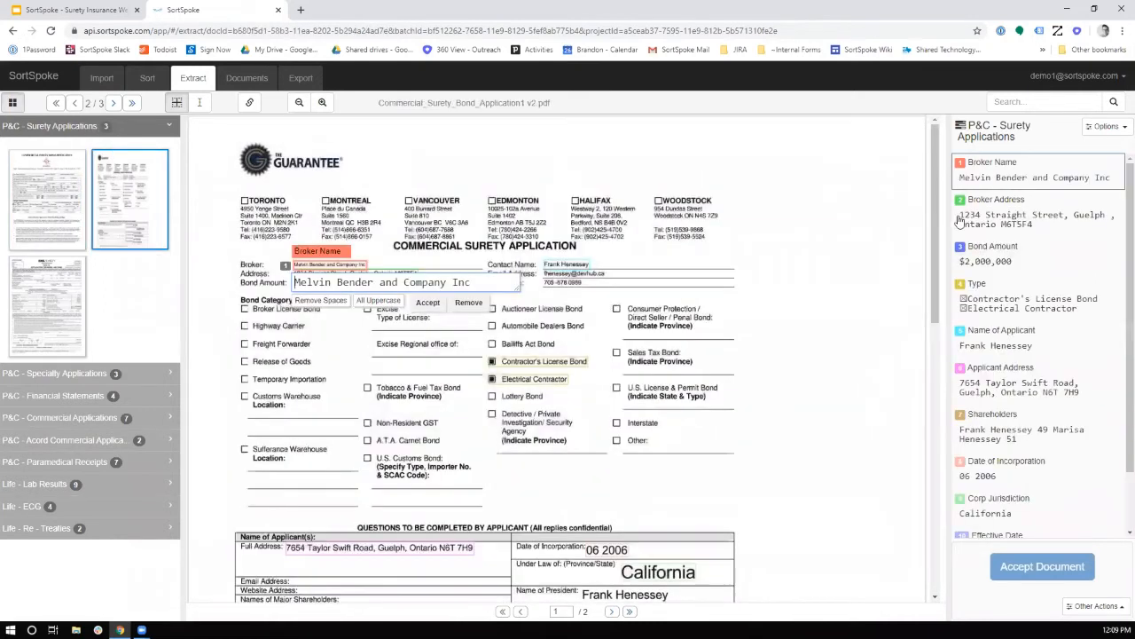
left_click(990, 208)
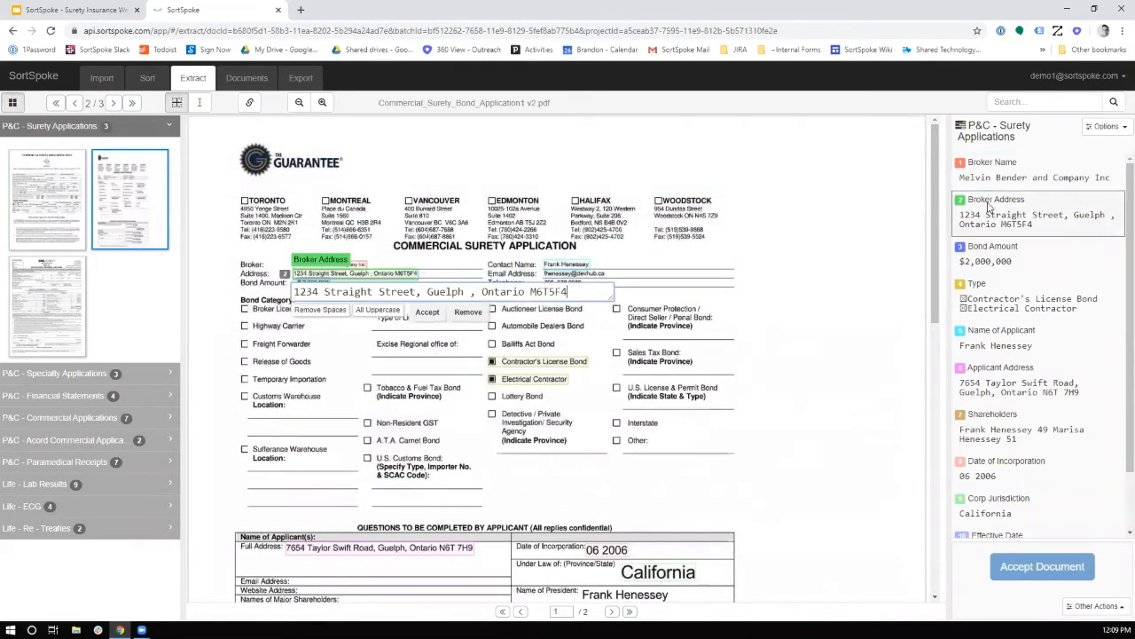
left_click(990, 340)
left_click(1010, 383)
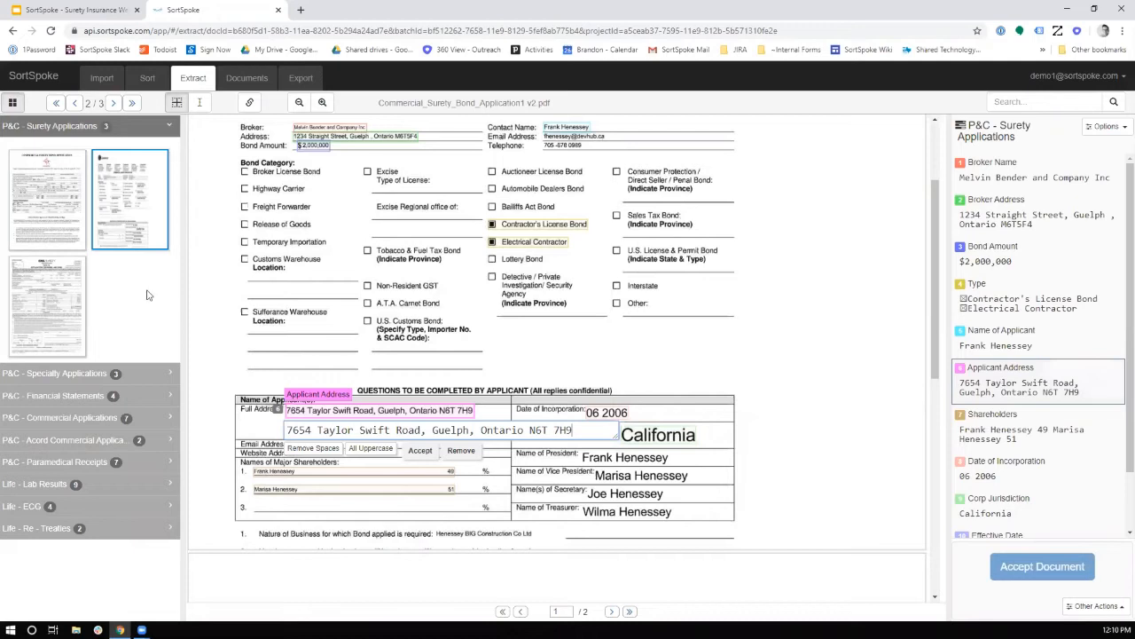
left_click(79, 286)
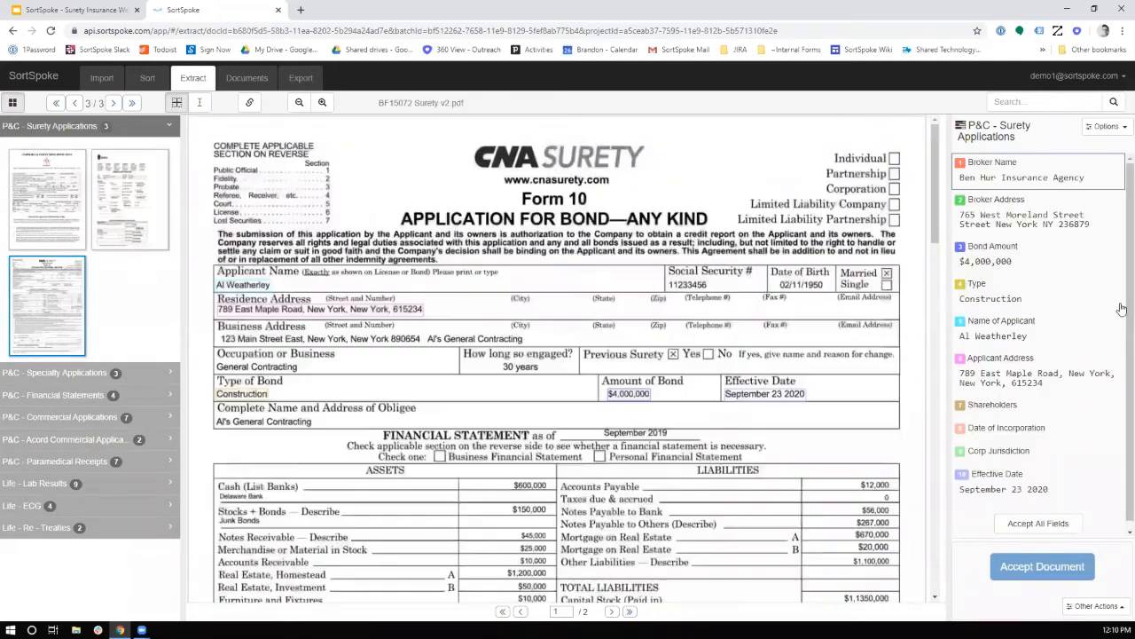
left_click(1042, 256)
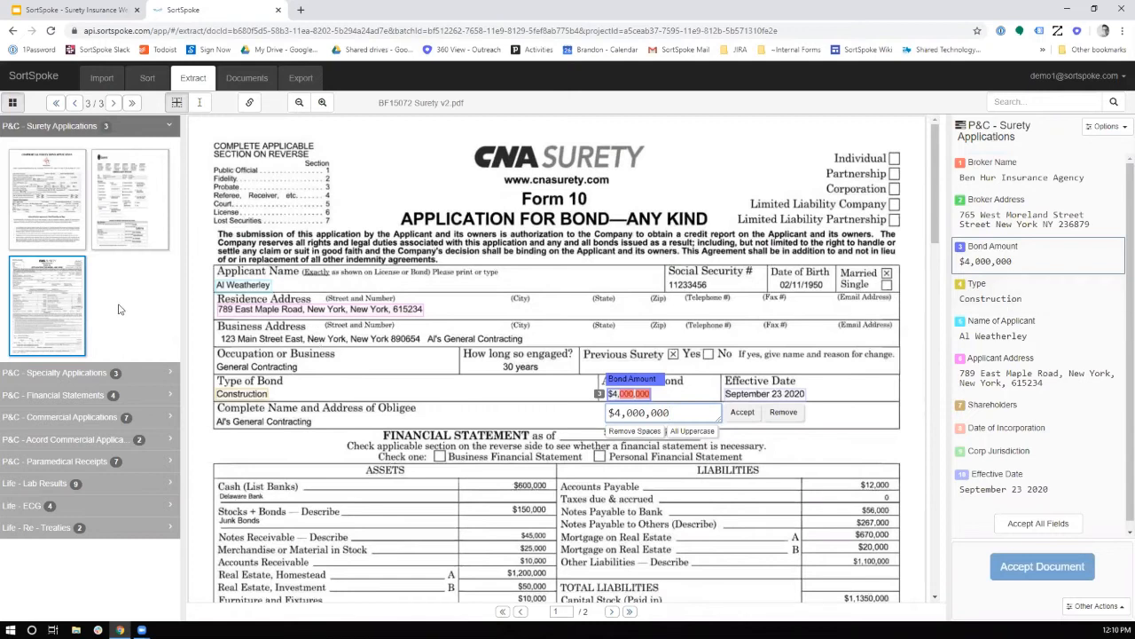
Review the extracted fields of the contractors pollution liability application under P&C - Specialty Applications and accept the document
left_click(82, 373)
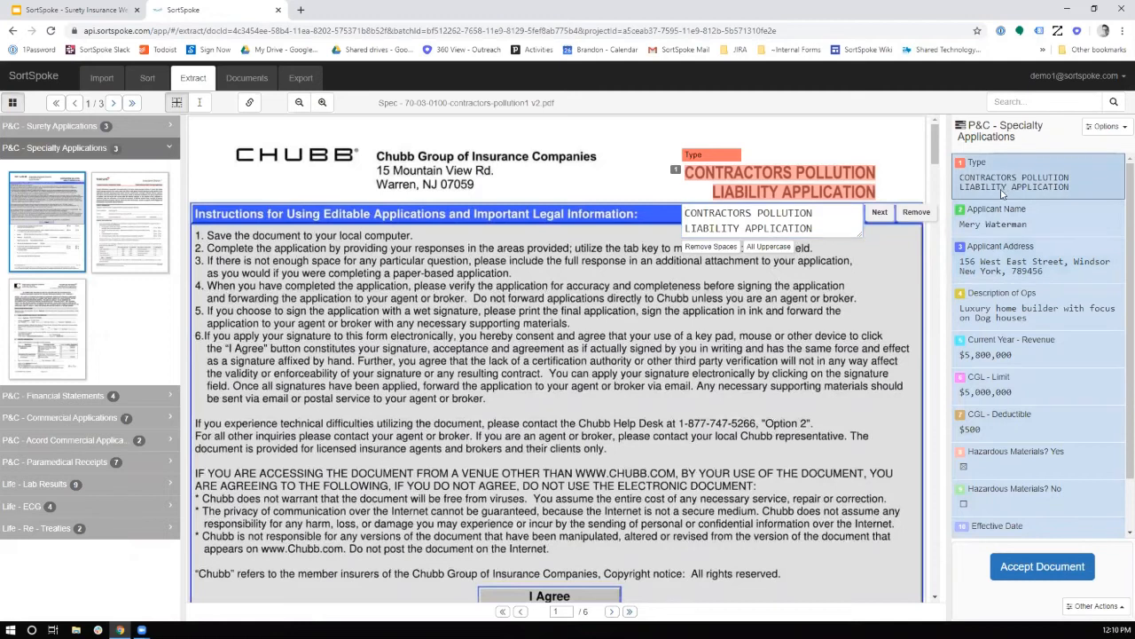
left_click(1005, 259)
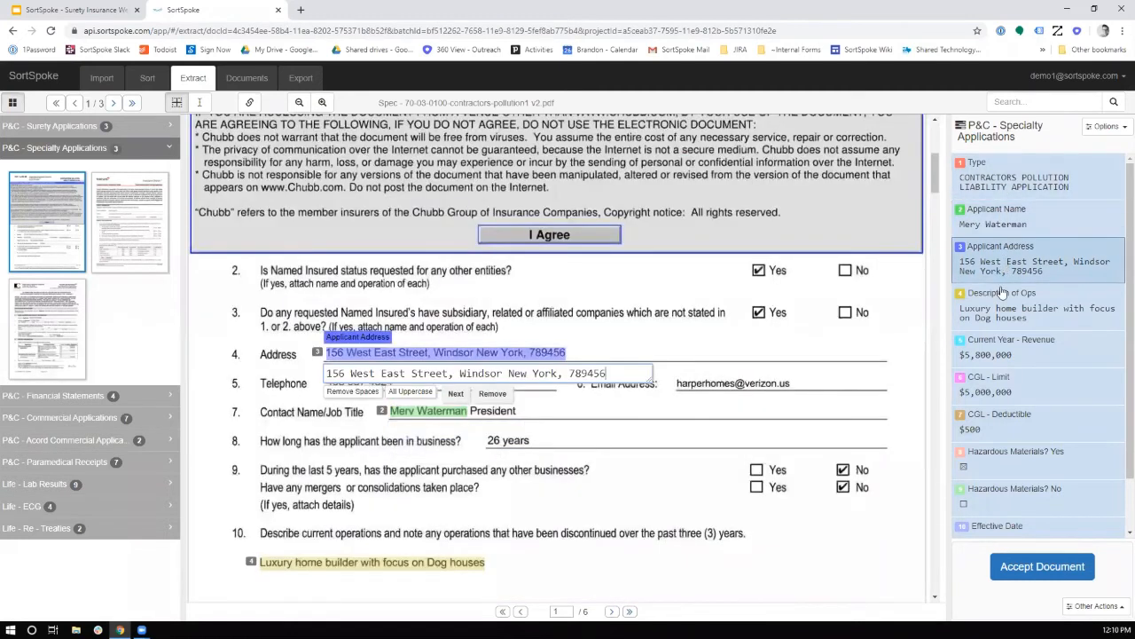
left_click(1003, 293)
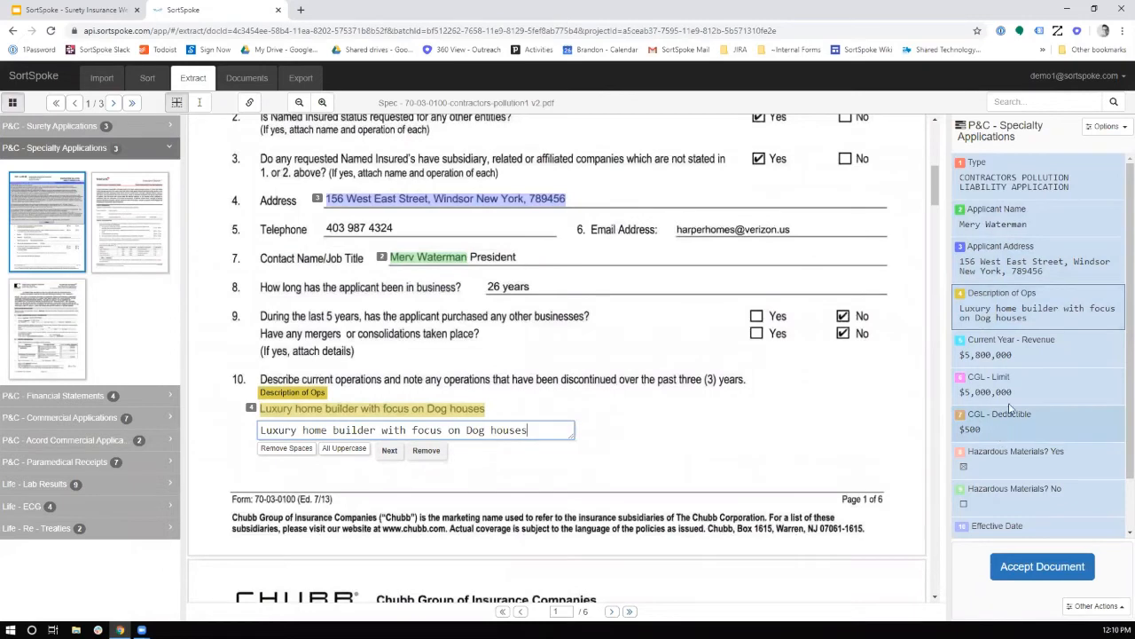
left_click(1017, 347)
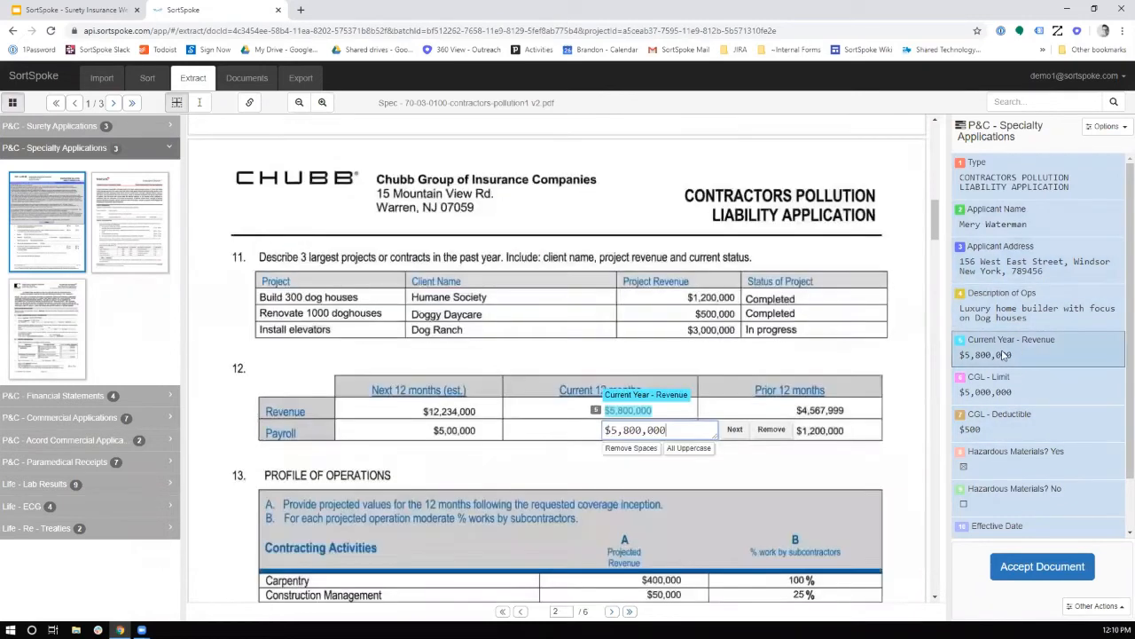
left_click(994, 427)
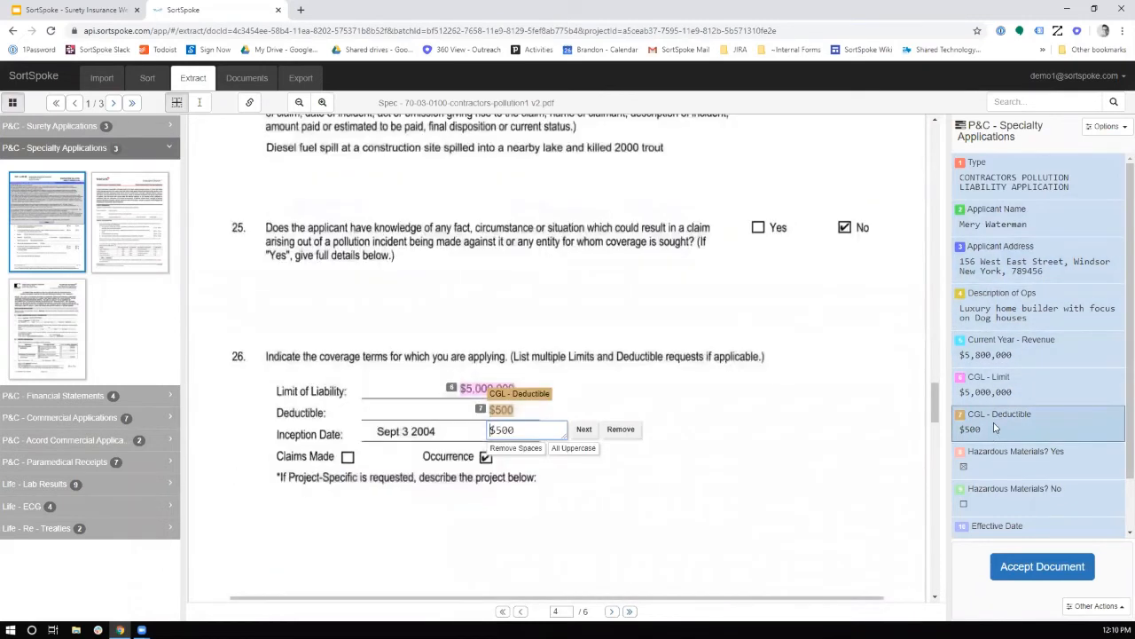
left_click(992, 457)
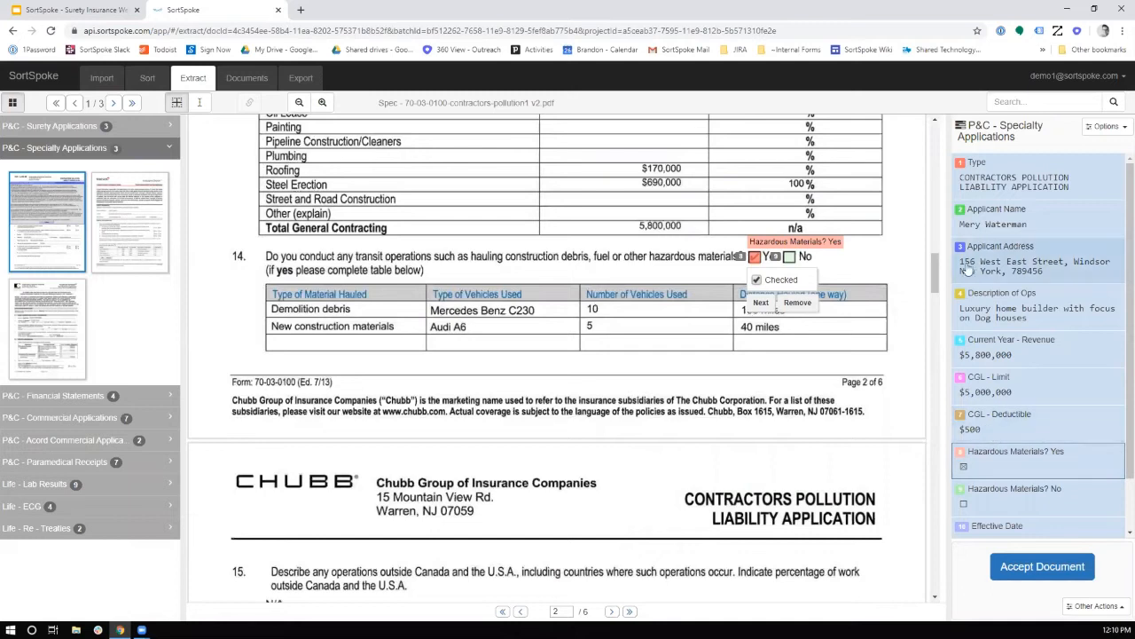
scroll(1003, 506, "down", 2)
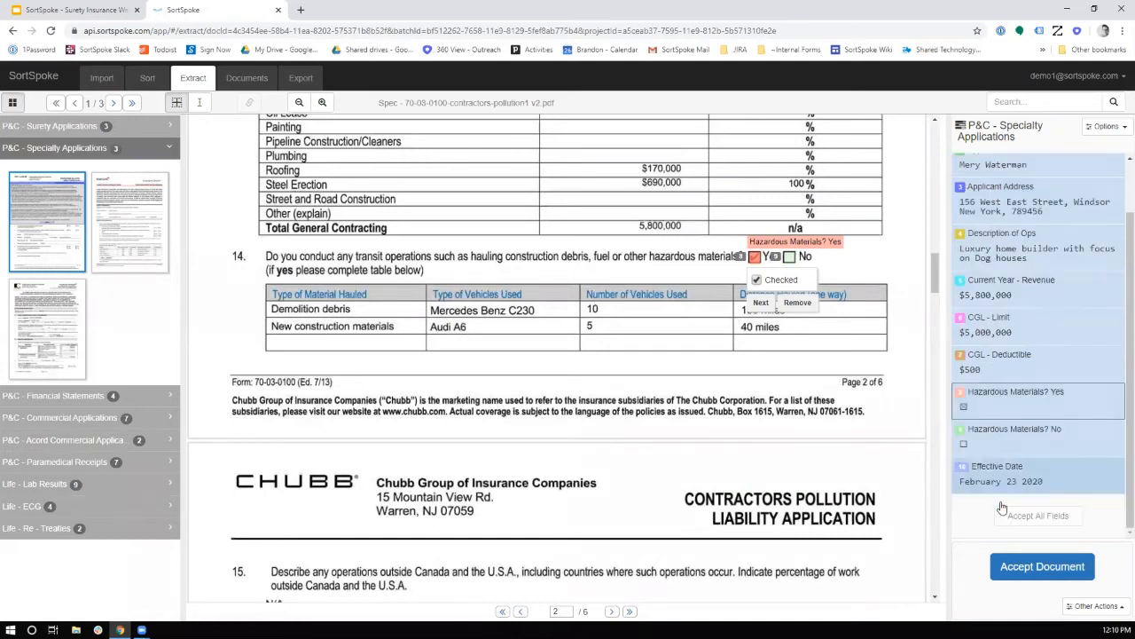
left_click(1032, 570)
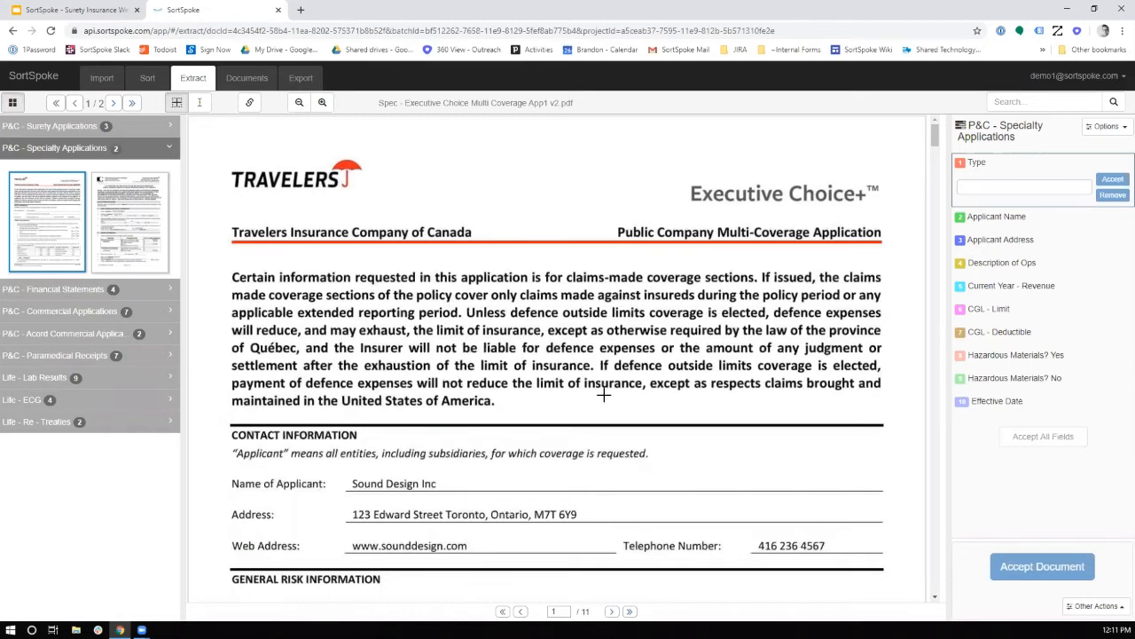
Capture "Public Company Multi-Coverage Application" from the Travelers document as the Type field and accept it
left_click(1019, 182)
left_click_drag(599, 213, 890, 237)
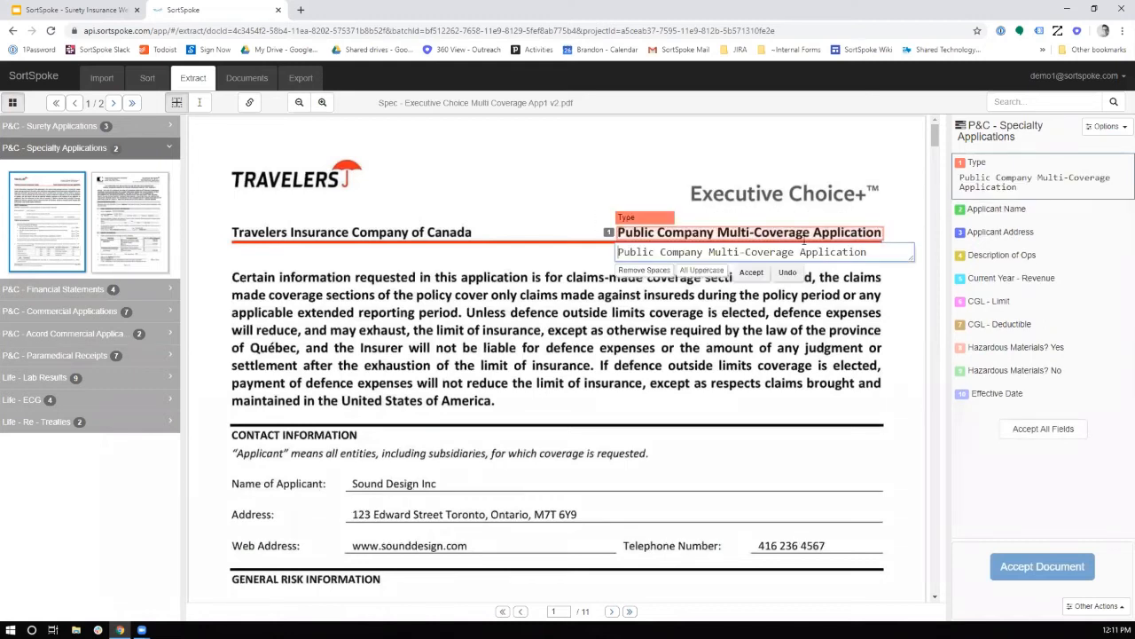
left_click(752, 273)
Capture "Sound Design Inc" as the Applicant Name and the address line as the Applicant Address, accepting both
left_click_drag(348, 477, 449, 481)
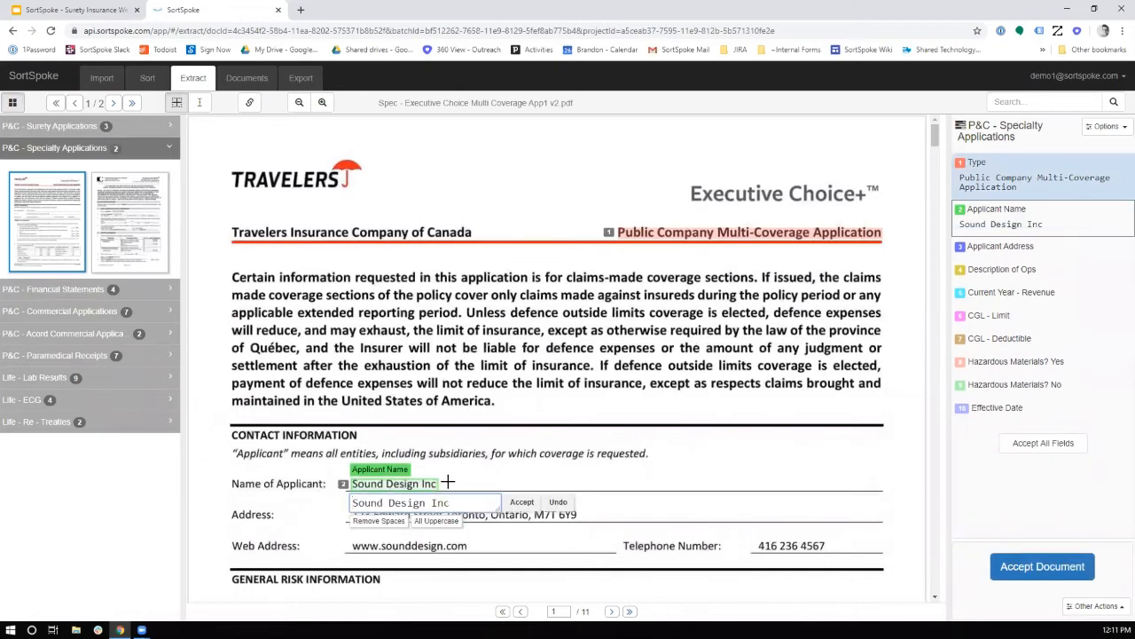
key("Return")
left_click_drag(327, 504, 581, 517)
key("Return")
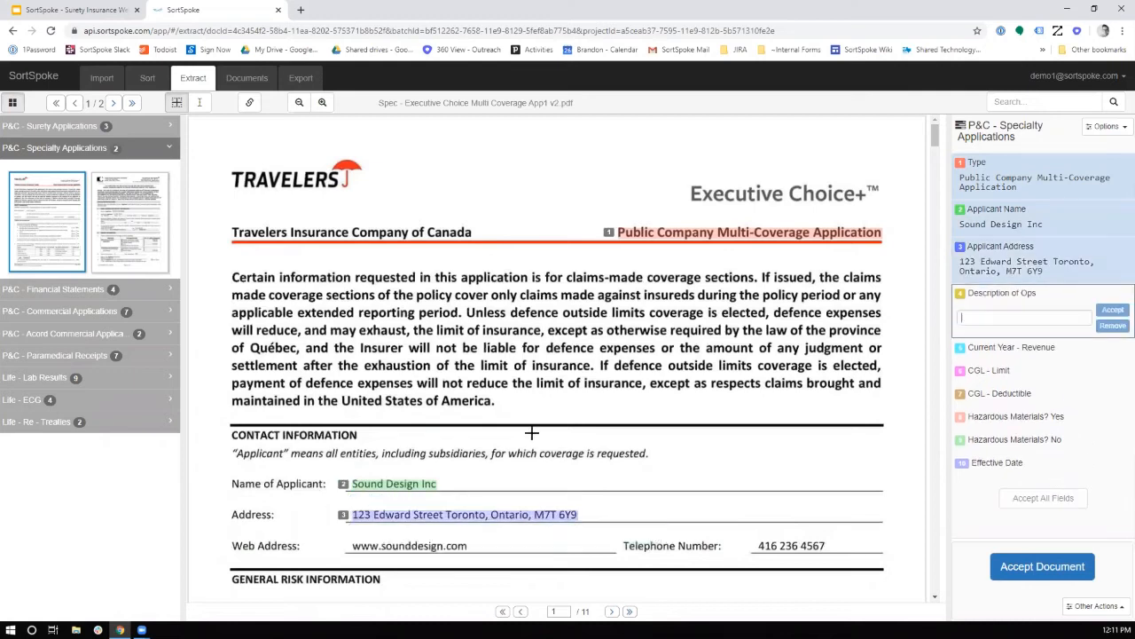
Look through the Travelers application for a Description of Ops value and recheck the source of the captured Applicant Address
scroll(532, 432, "down", 2)
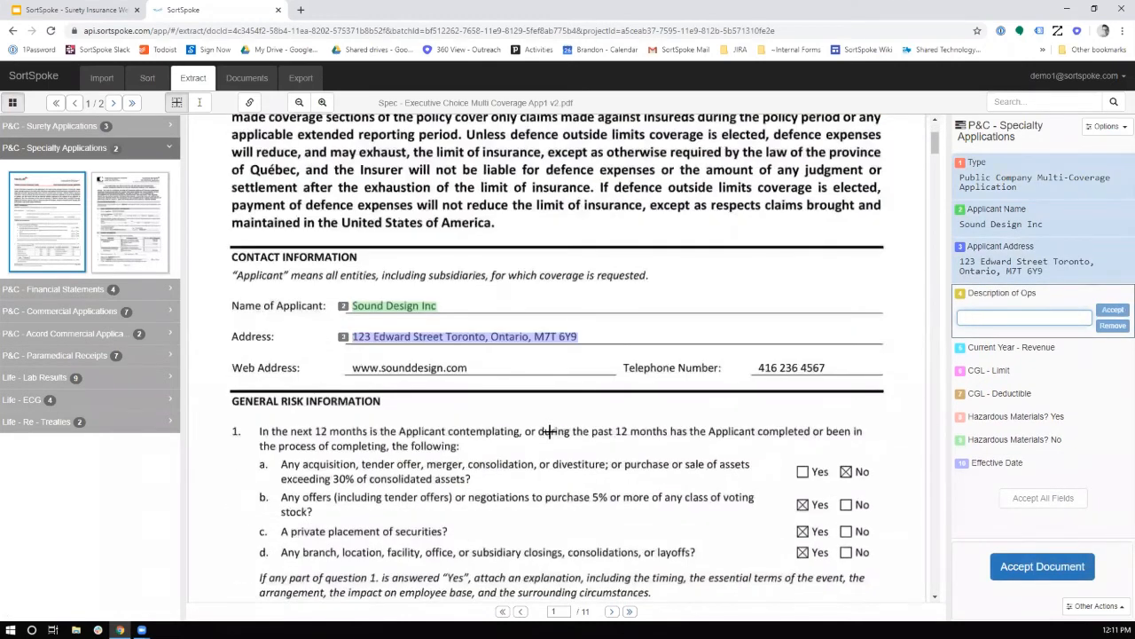
scroll(550, 432, "down", 3)
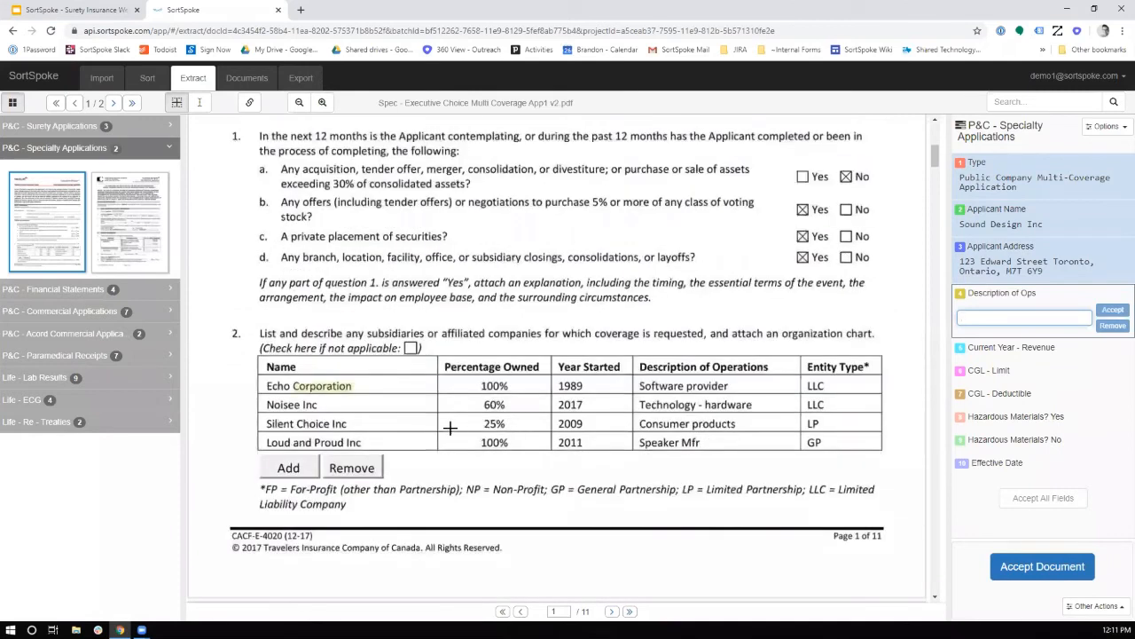
scroll(450, 428, "down", 2)
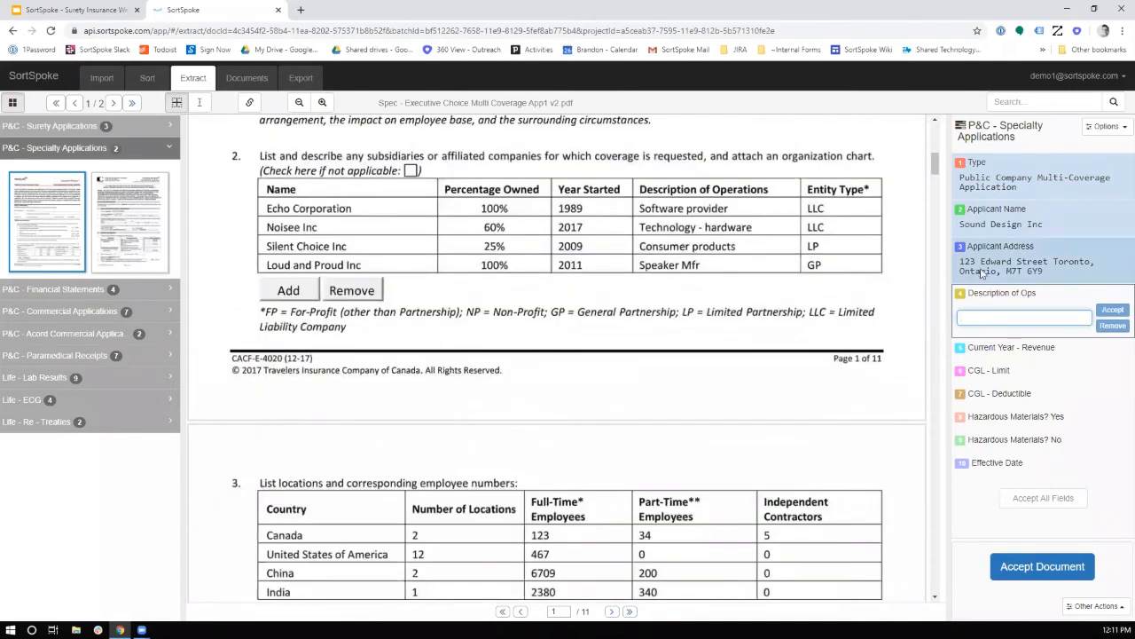
left_click(982, 269)
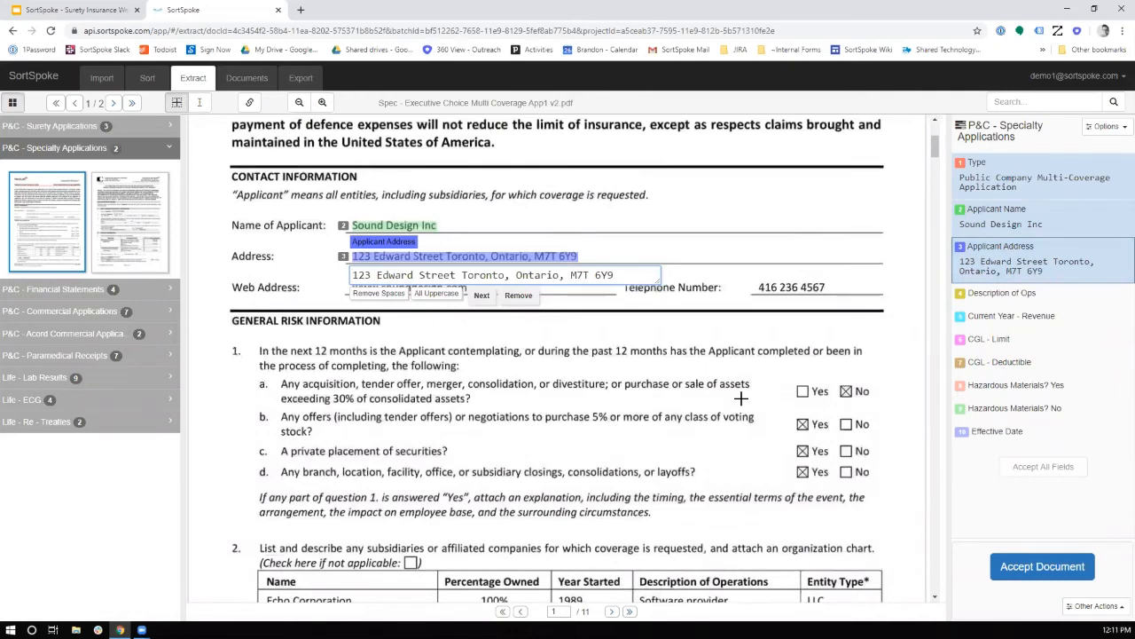
Reopen the first document in P&C - Surety Applications and check its extracted Bond Amount
left_click(133, 129)
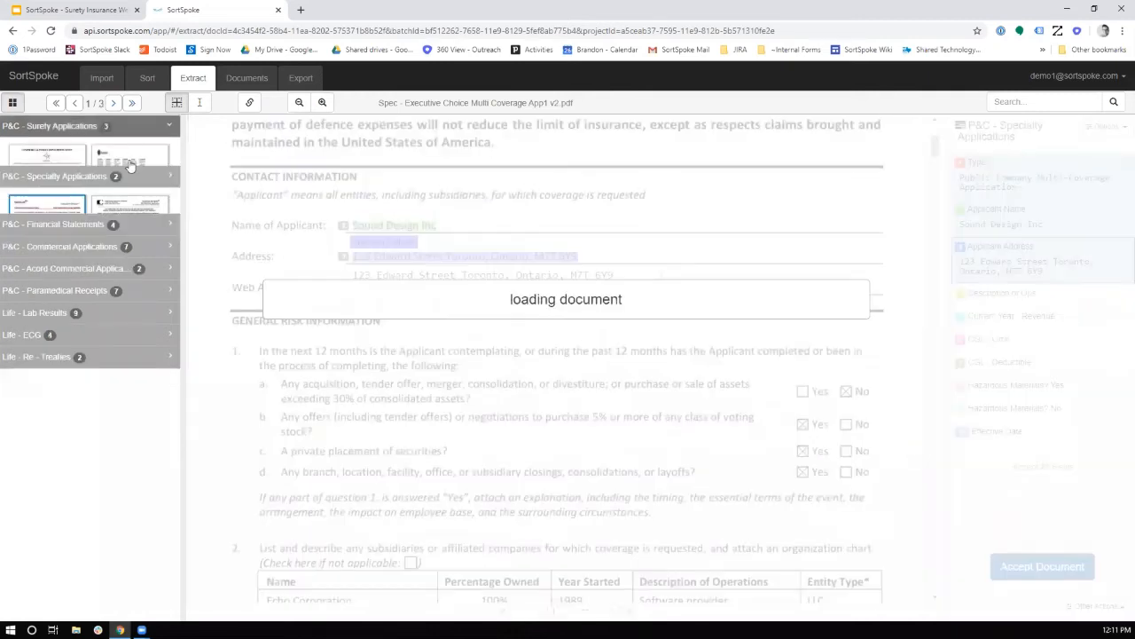
left_click(993, 254)
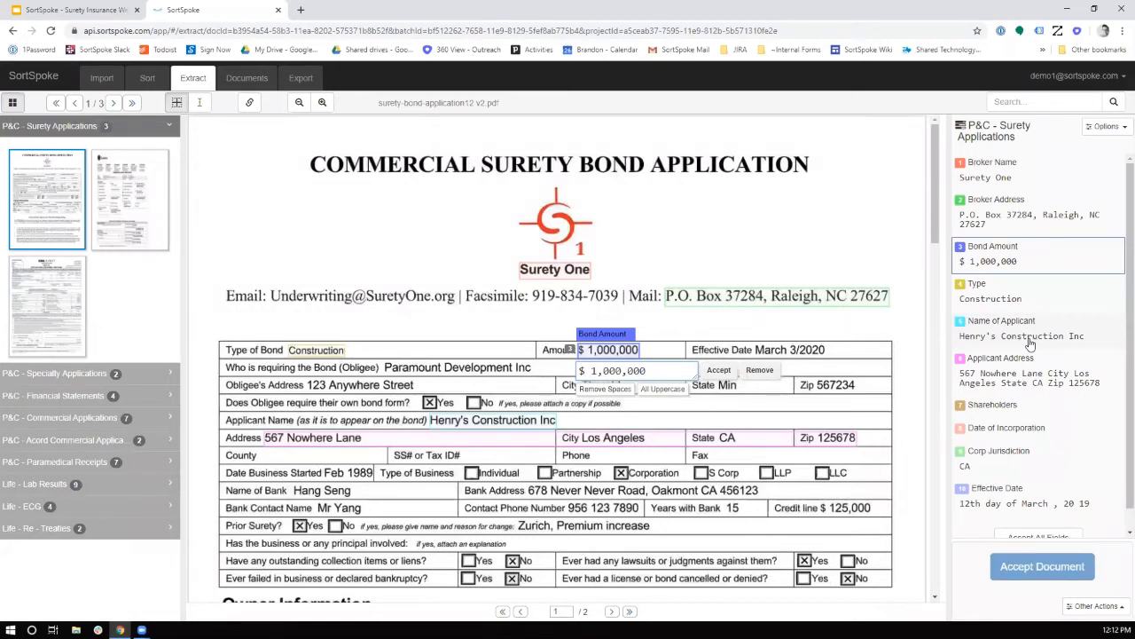
Open the first P&C - Financial Statements document and check the source of its Scale, Total Equity and Total Liabilities fields
left_click(140, 397)
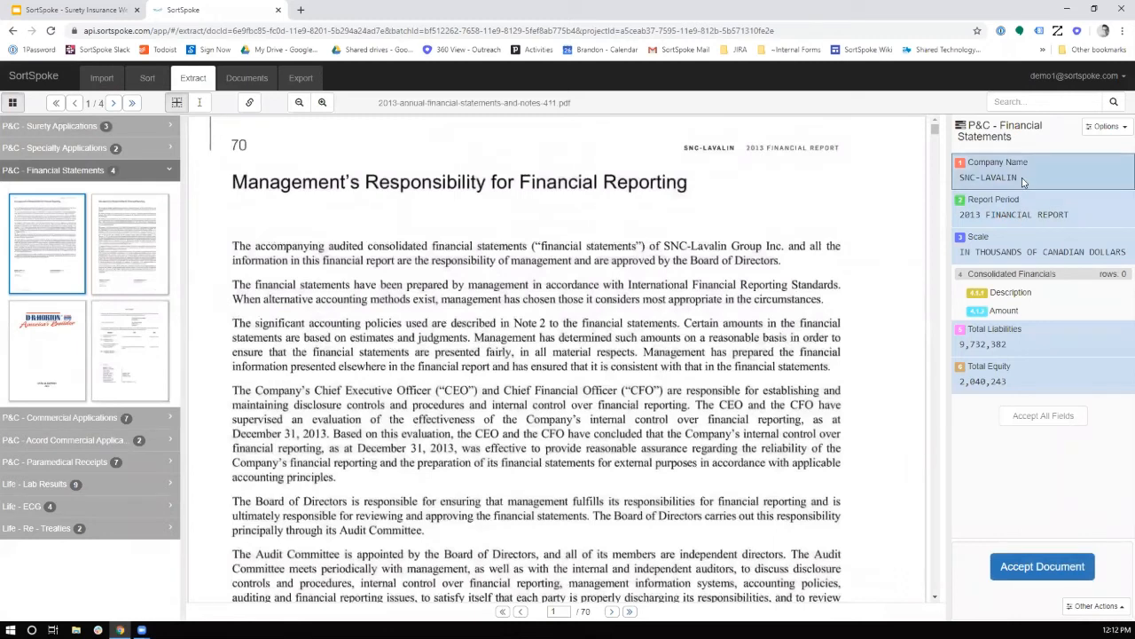
left_click(1023, 239)
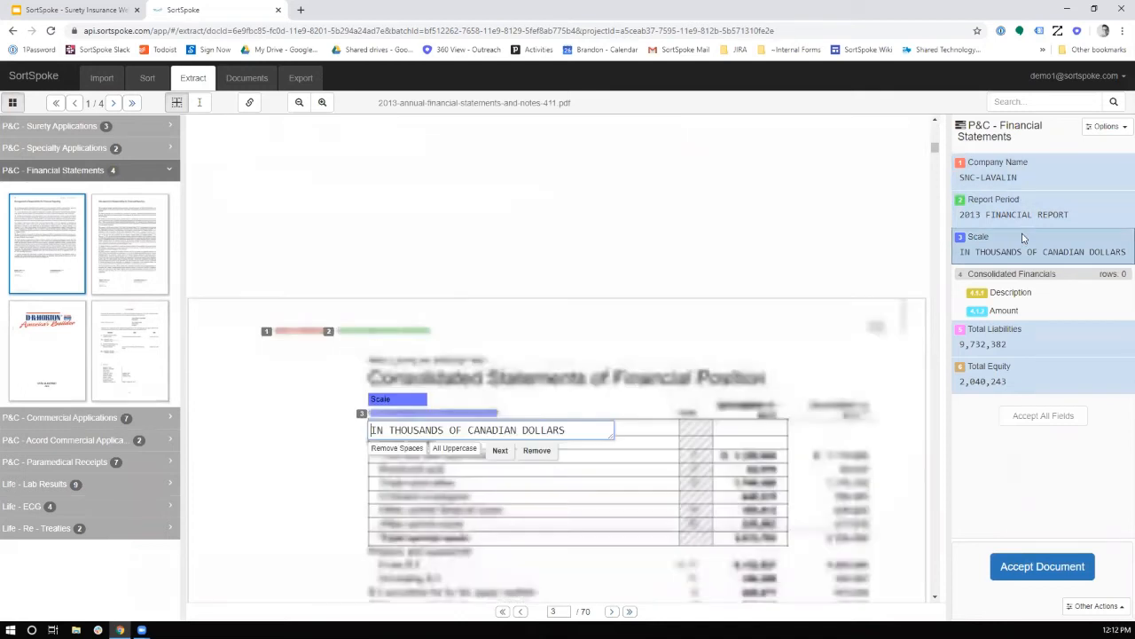
left_click(1000, 380)
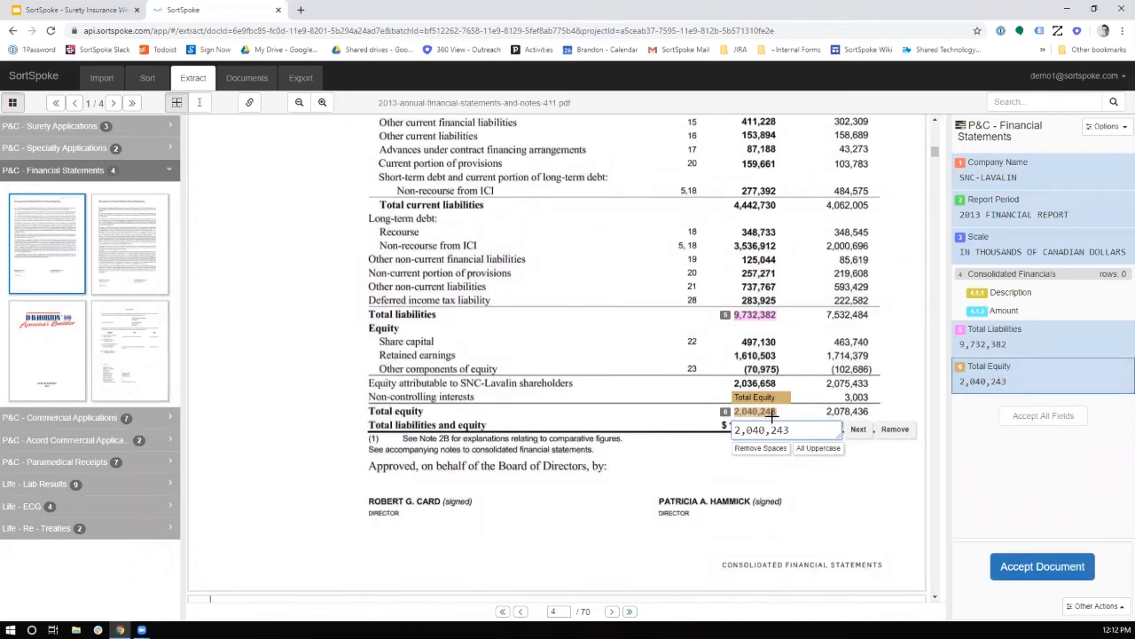
left_click(999, 352)
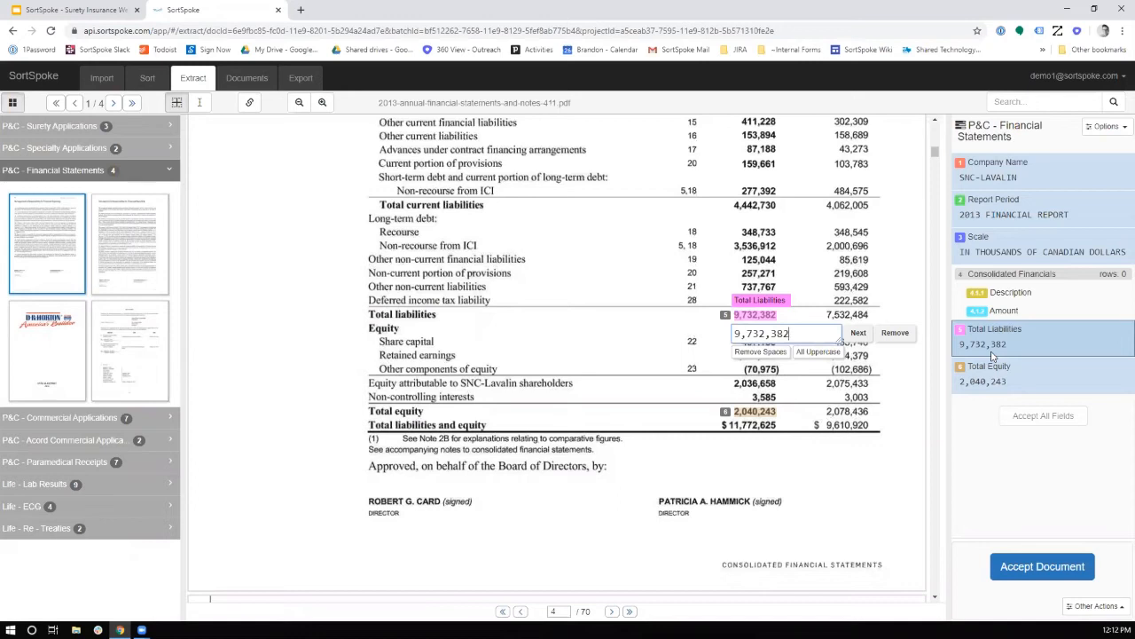
Outline the current assets table with Description and Amount columns and populate the Consolidated Financials table from it
left_click(1010, 296)
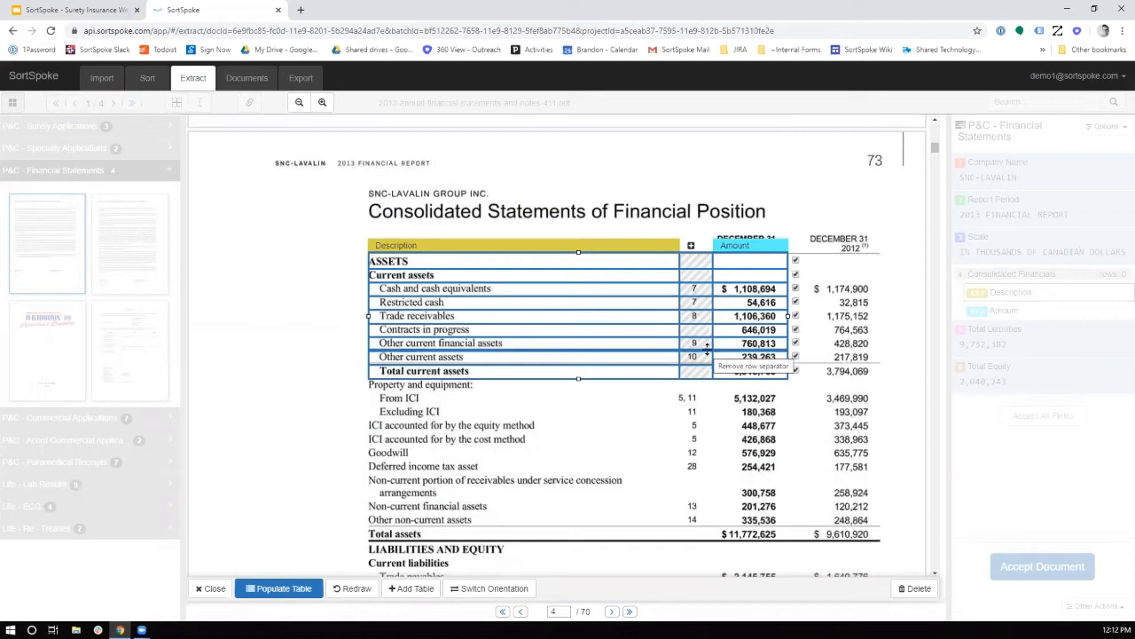
left_click(282, 588)
Check the populated Trade receivables, Contracts in progress and Other current financial assets rows against the source statement
scroll(688, 516, "down", 1)
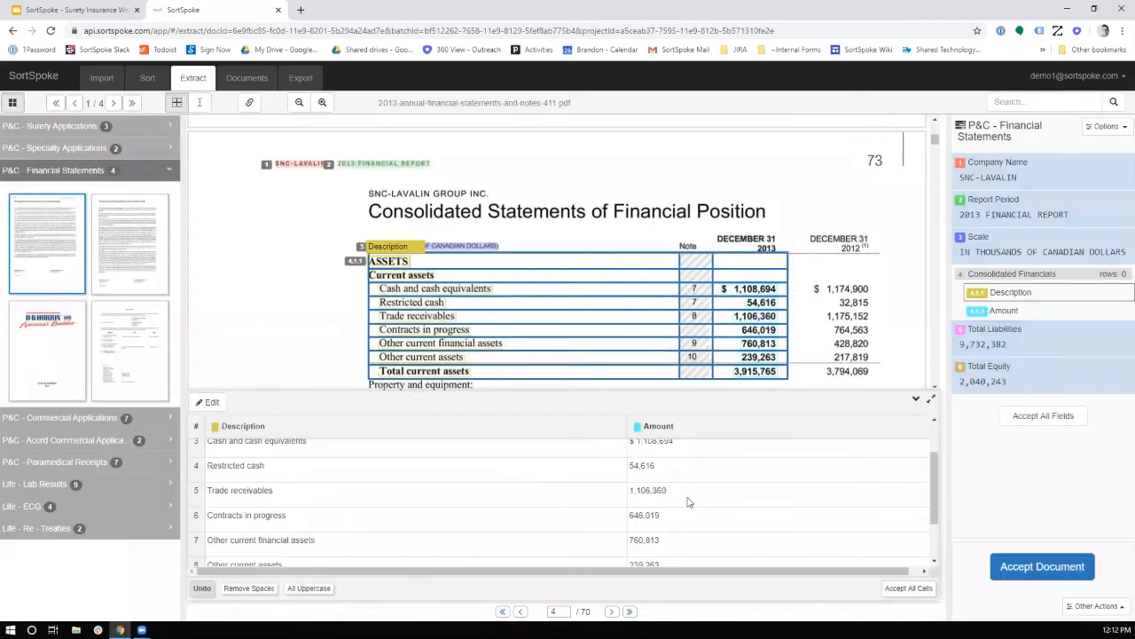
left_click(691, 497)
left_click(685, 519)
left_click(578, 517)
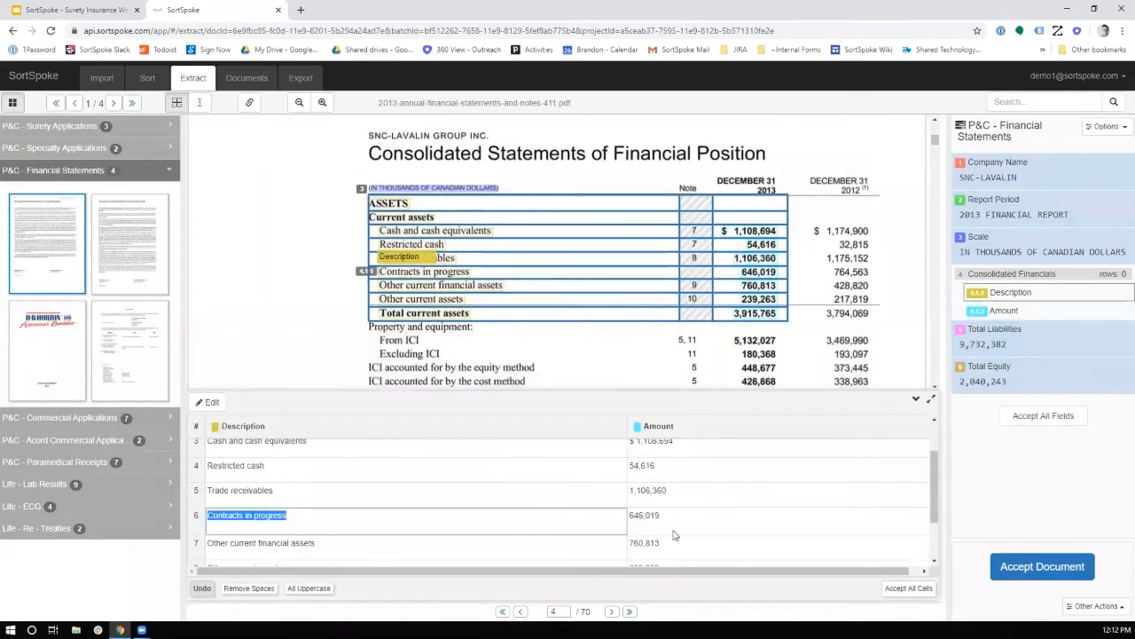
left_click(666, 541)
key("shift+Tab")
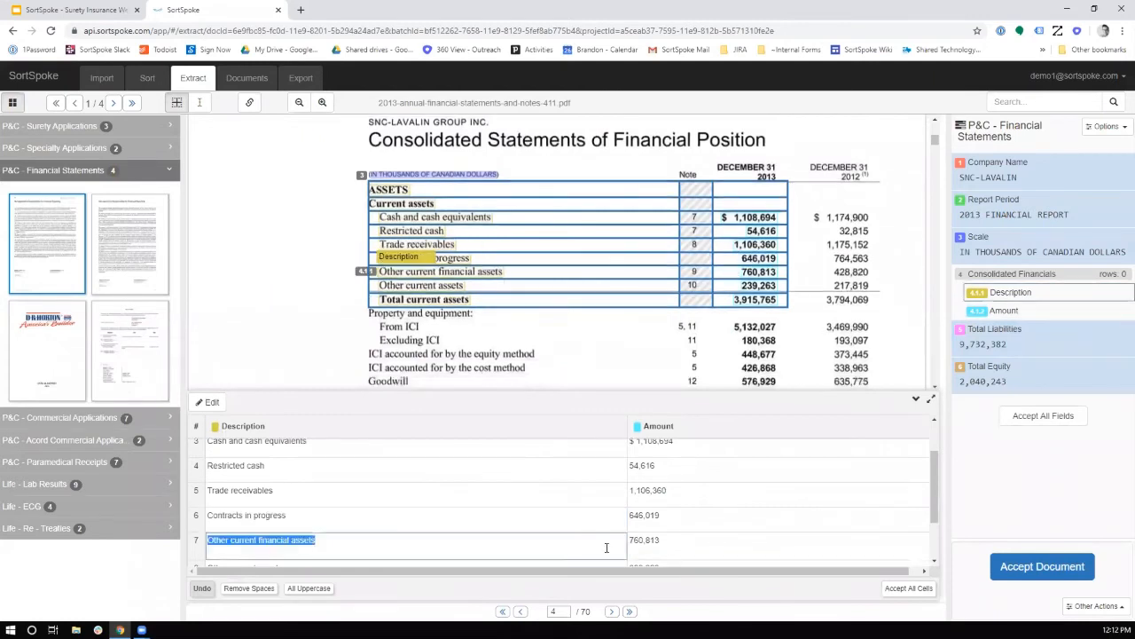
key("Tab")
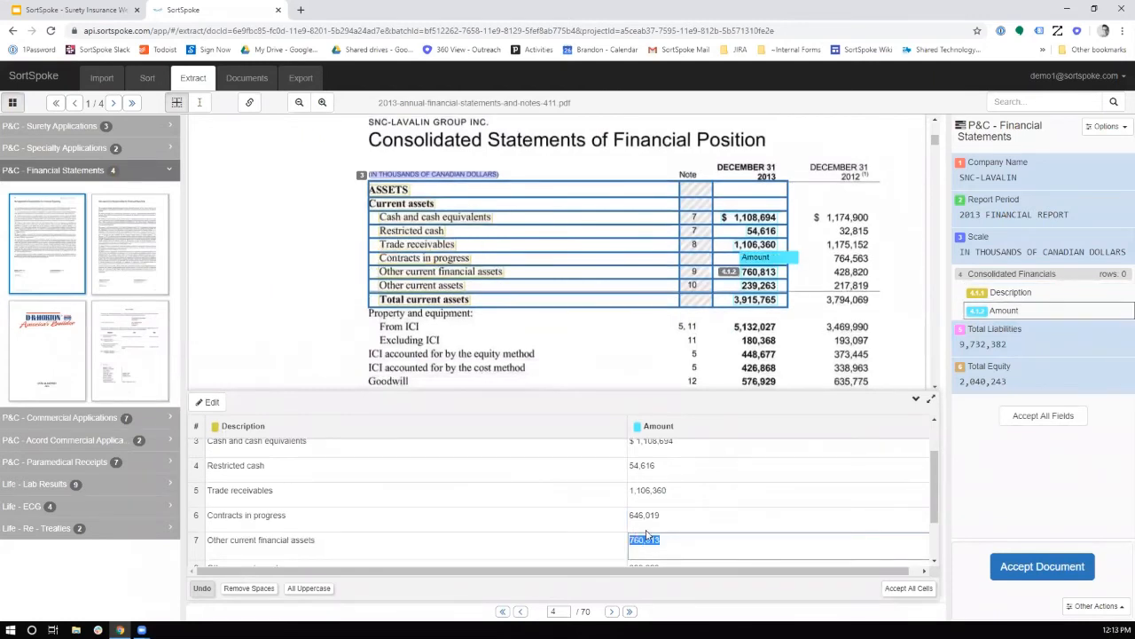
Check the Other current assets and Total current assets rows of the Consolidated Financials table against the source statement
scroll(573, 511, "down", 1)
left_click(573, 511)
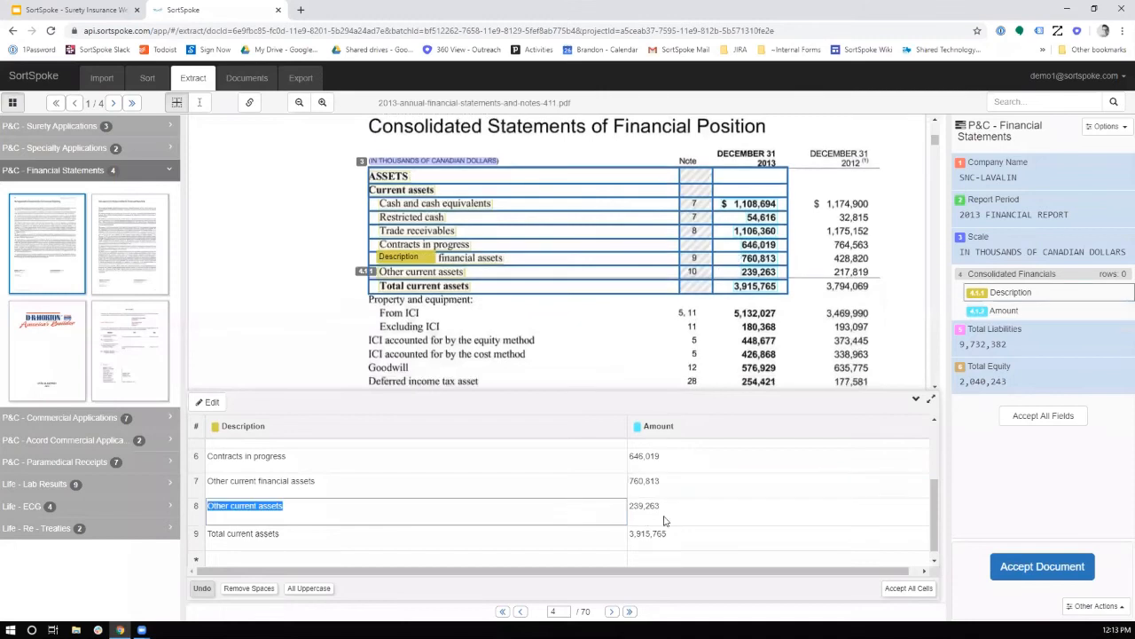
left_click(671, 515)
left_click(555, 534)
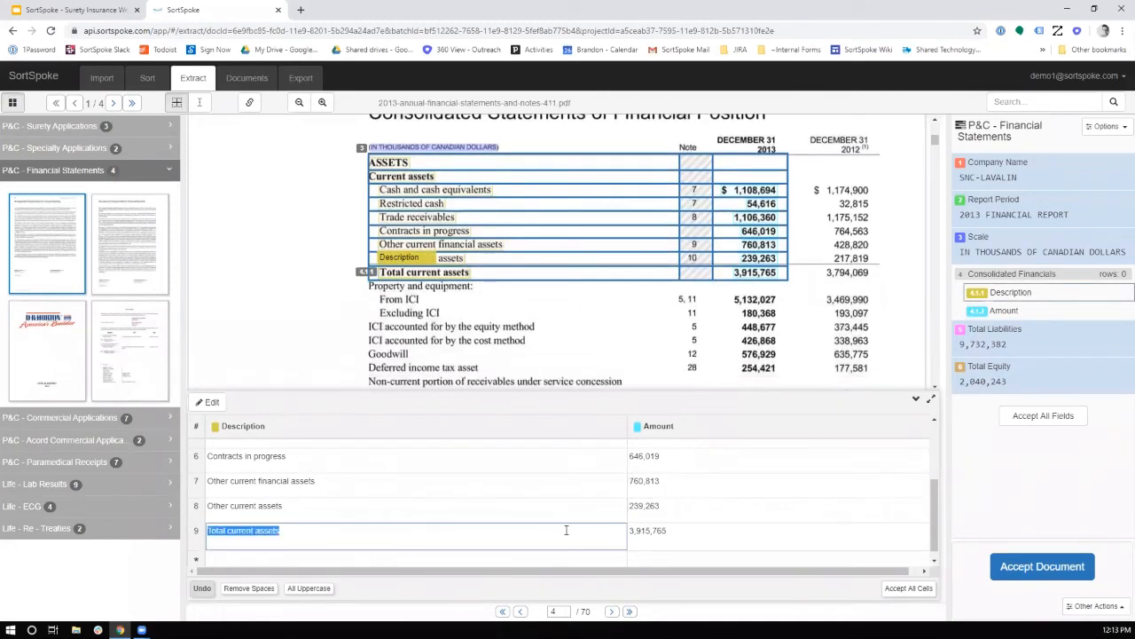
left_click(705, 530)
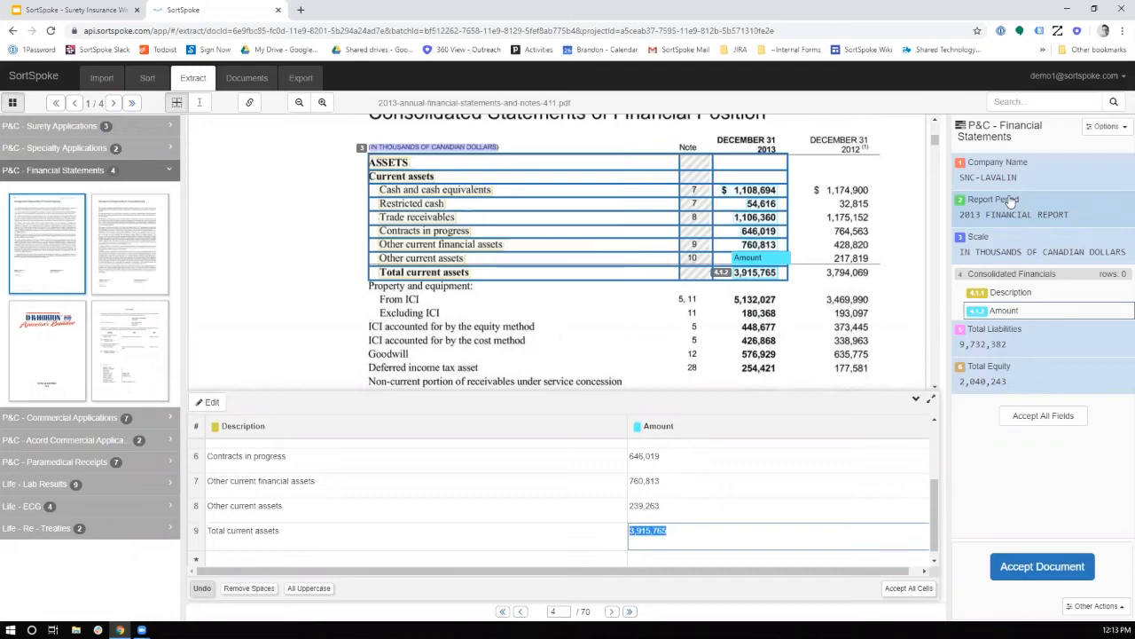
Open the P&C - Specialty Applications group, return to P&C - Surety Applications and check the first document's Type field against its source
left_click(64, 148)
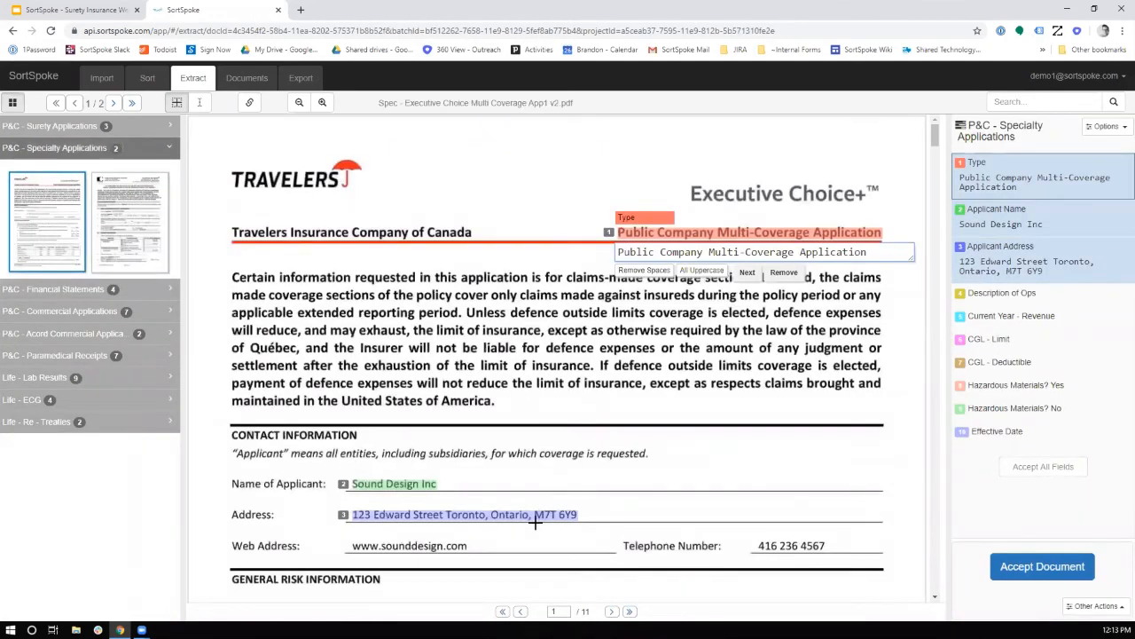
left_click(114, 126)
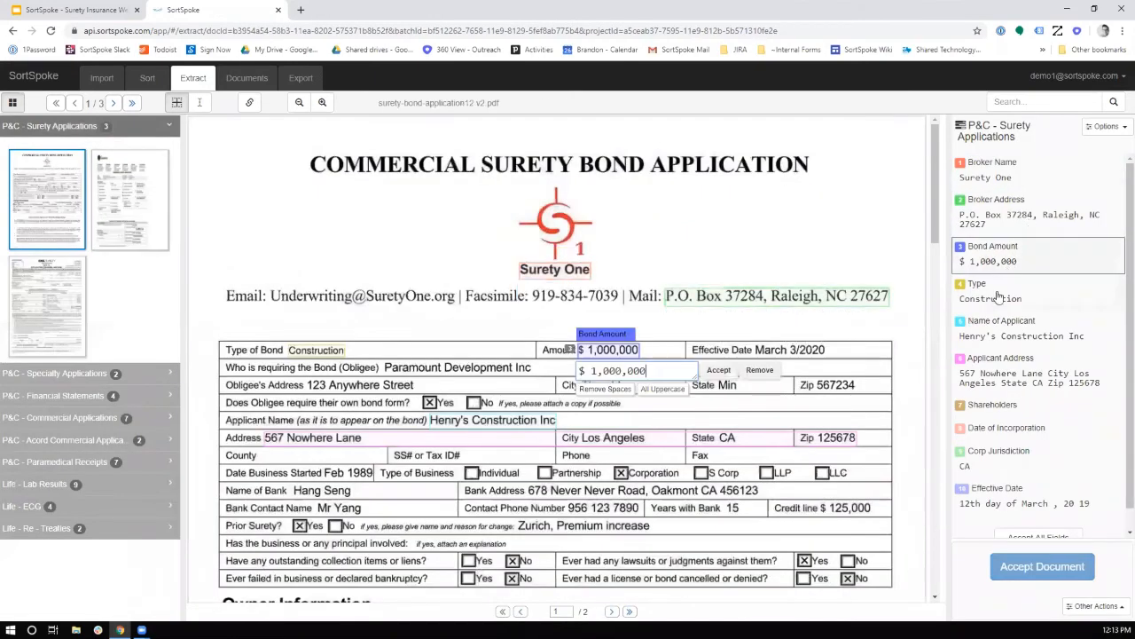
left_click(999, 297)
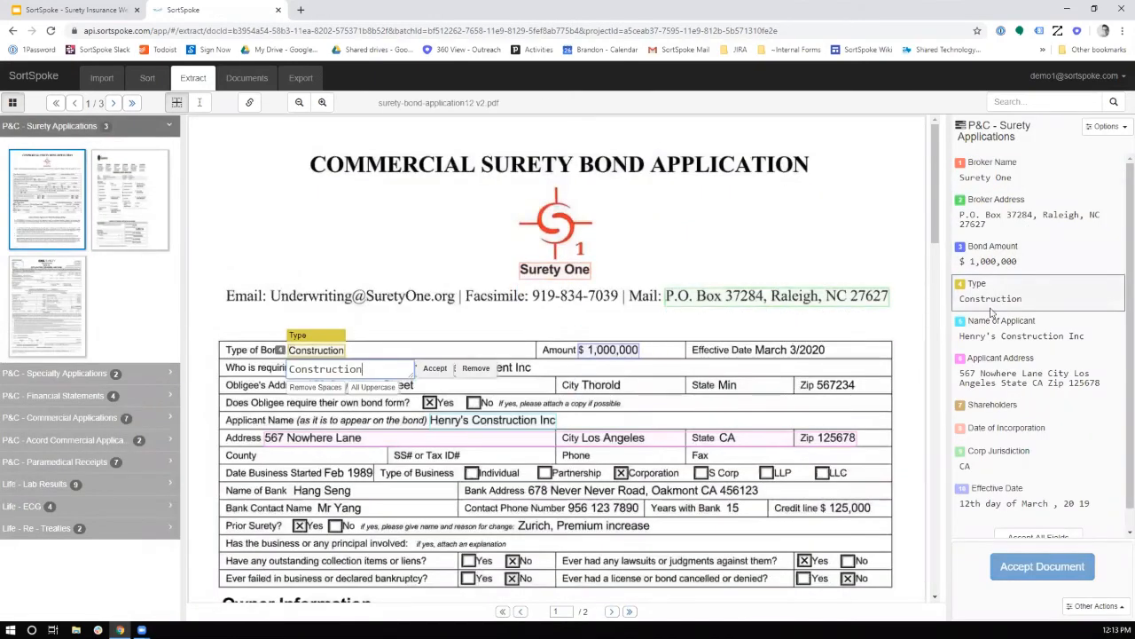